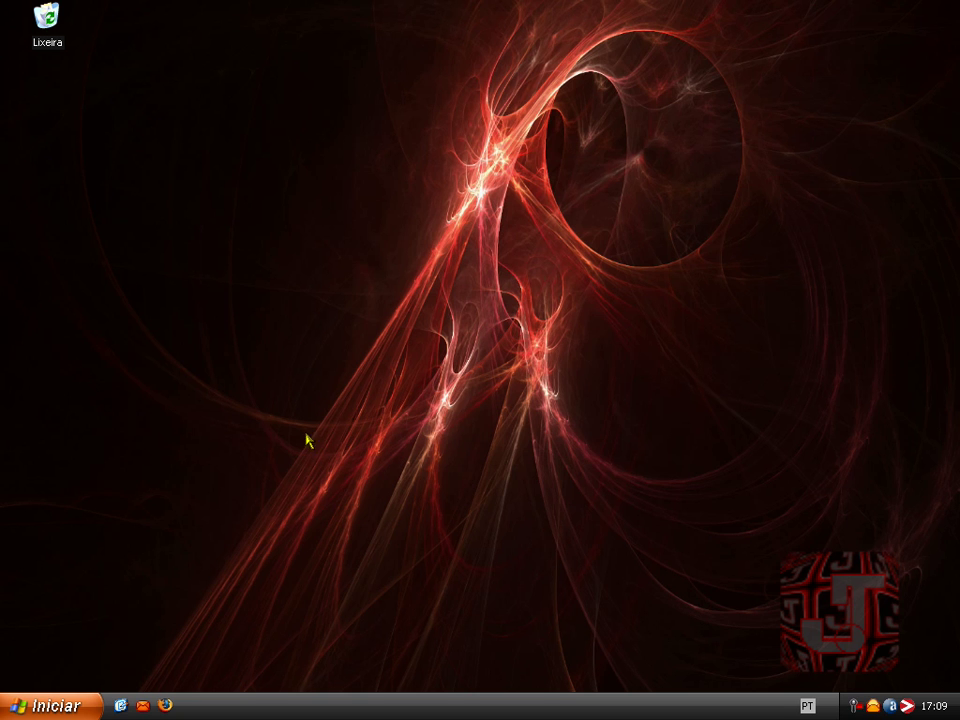
- Enable icon labels in the dock's style settings and apply the change
mouse_move(14, 225)
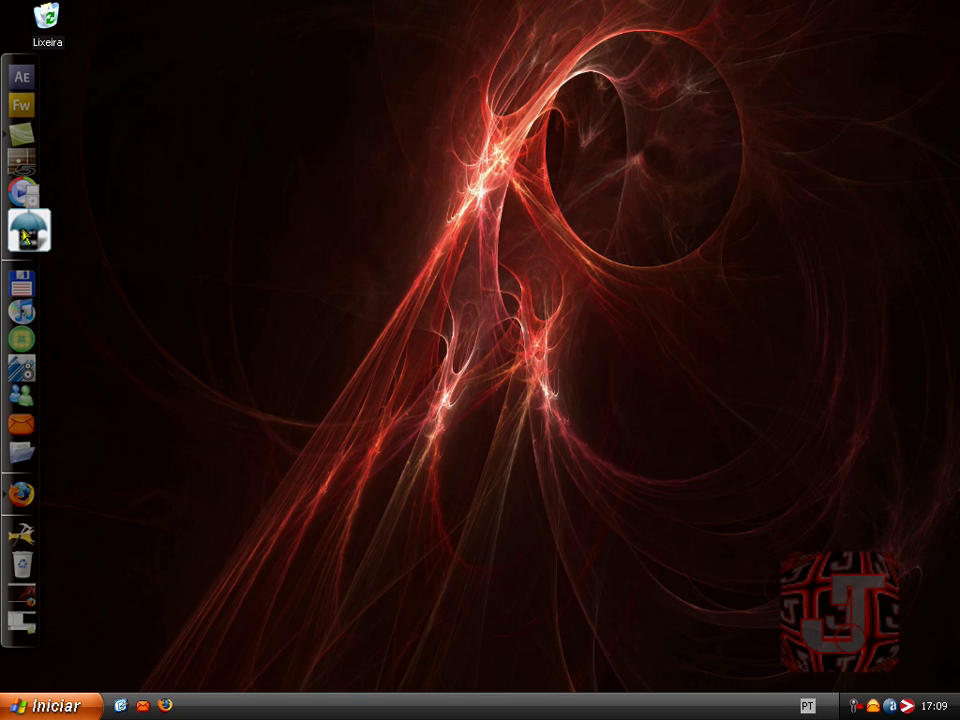
right_click(21, 230)
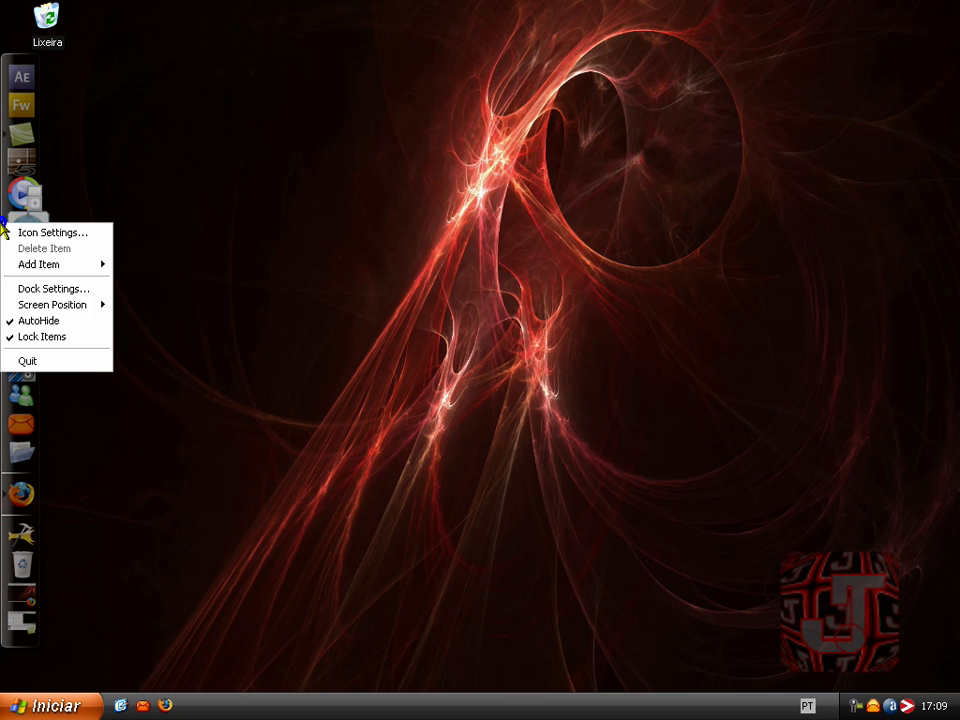
click(55, 289)
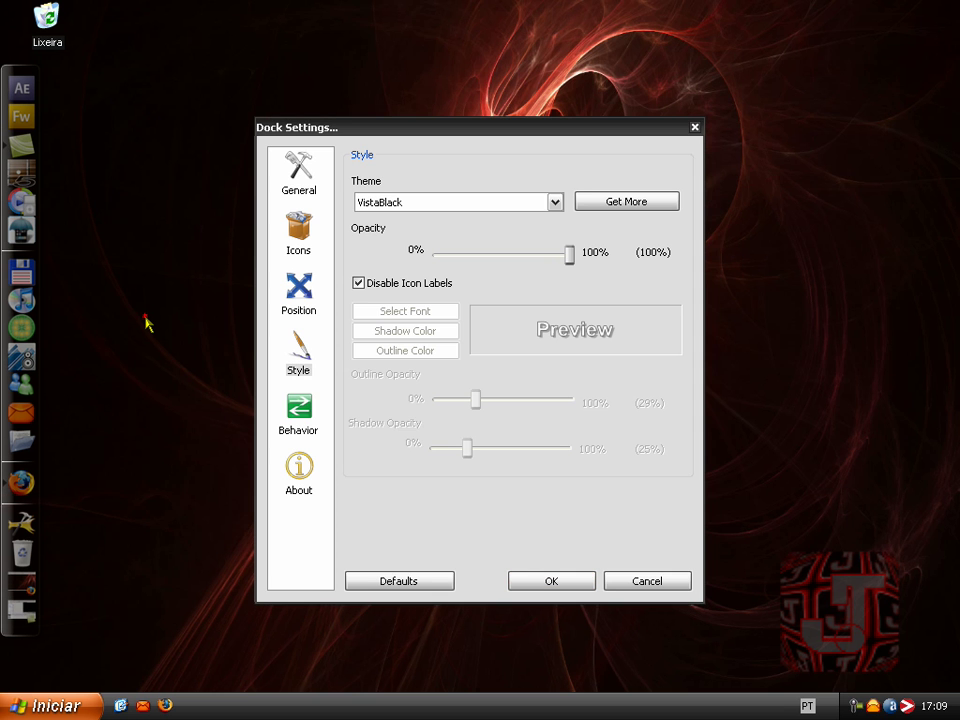
click(145, 318)
click(362, 283)
click(556, 580)
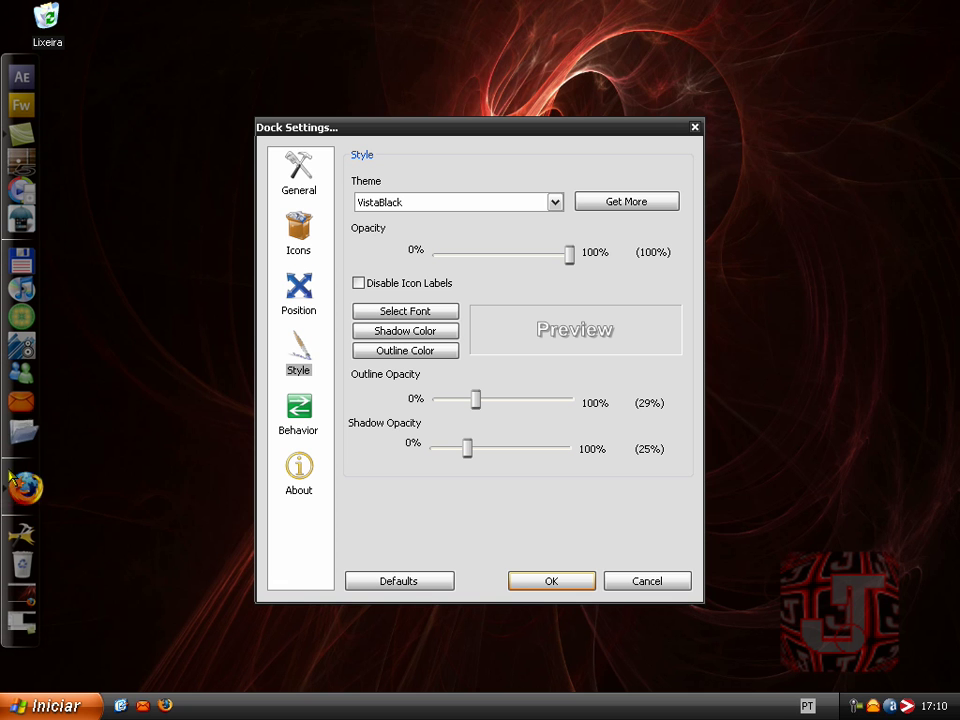
- Disable the dock's icon labels again and apply the setting
click(359, 283)
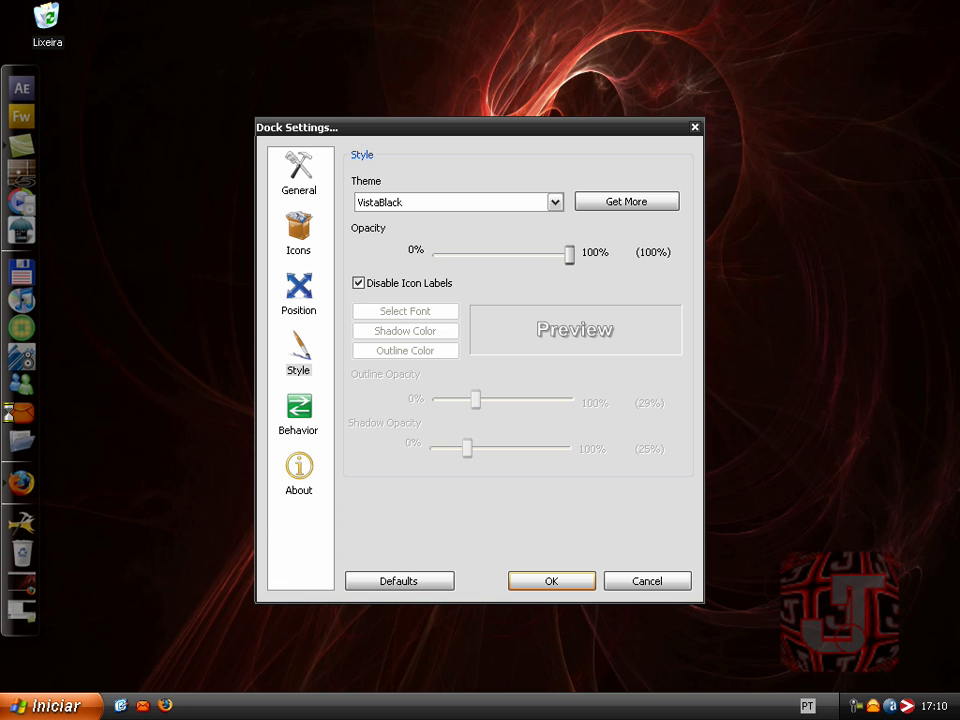
key(Return)
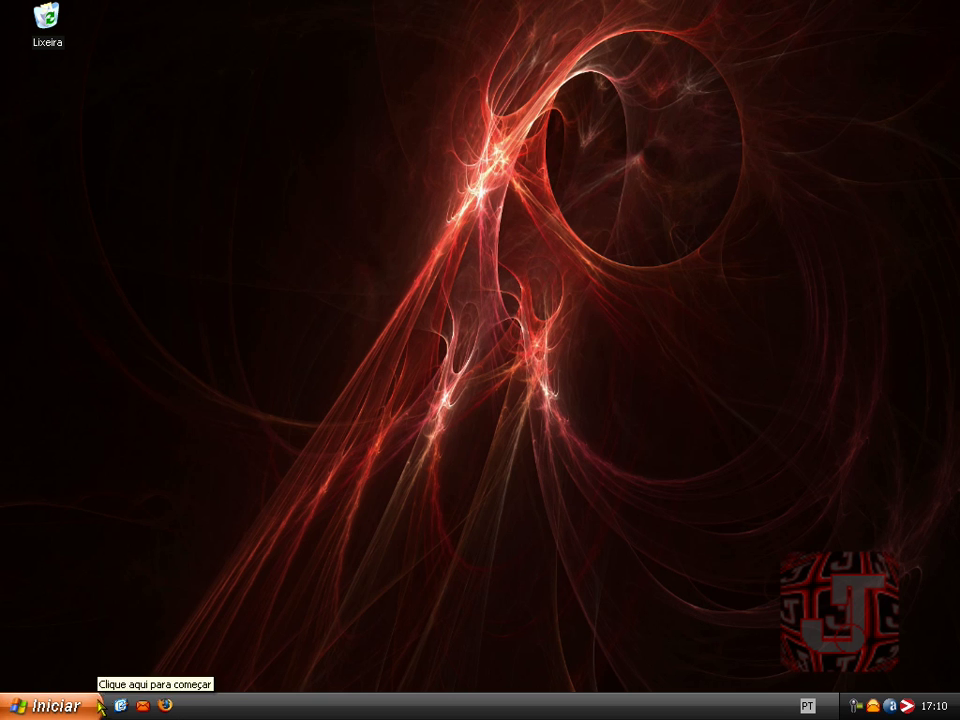
drag(124, 1, 872, 561)
drag(186, 142, 655, 446)
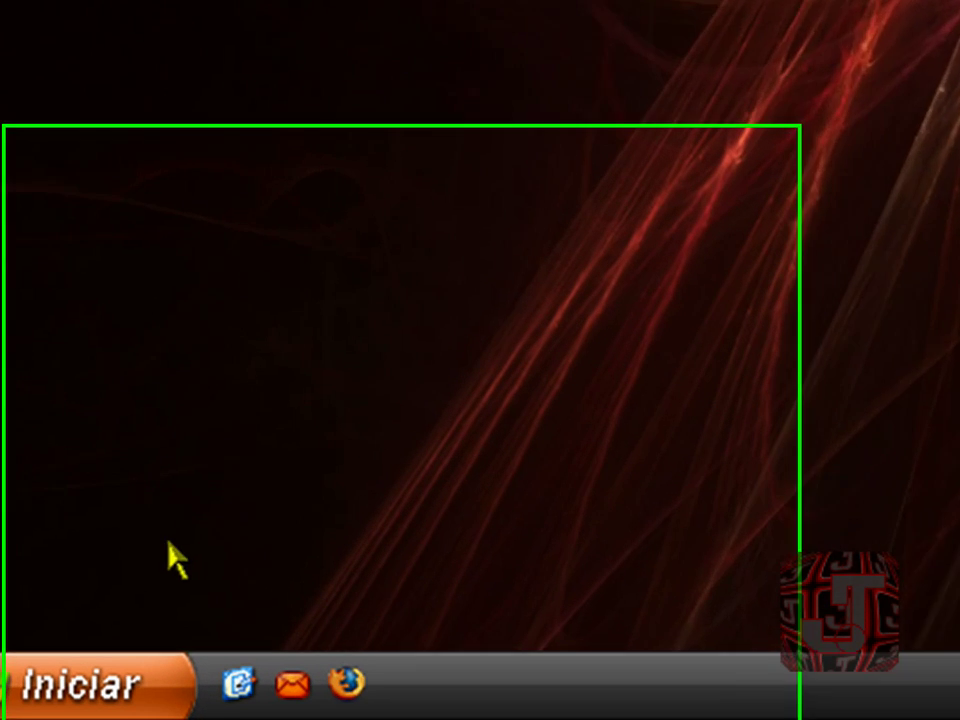
mouse_move(2, 360)
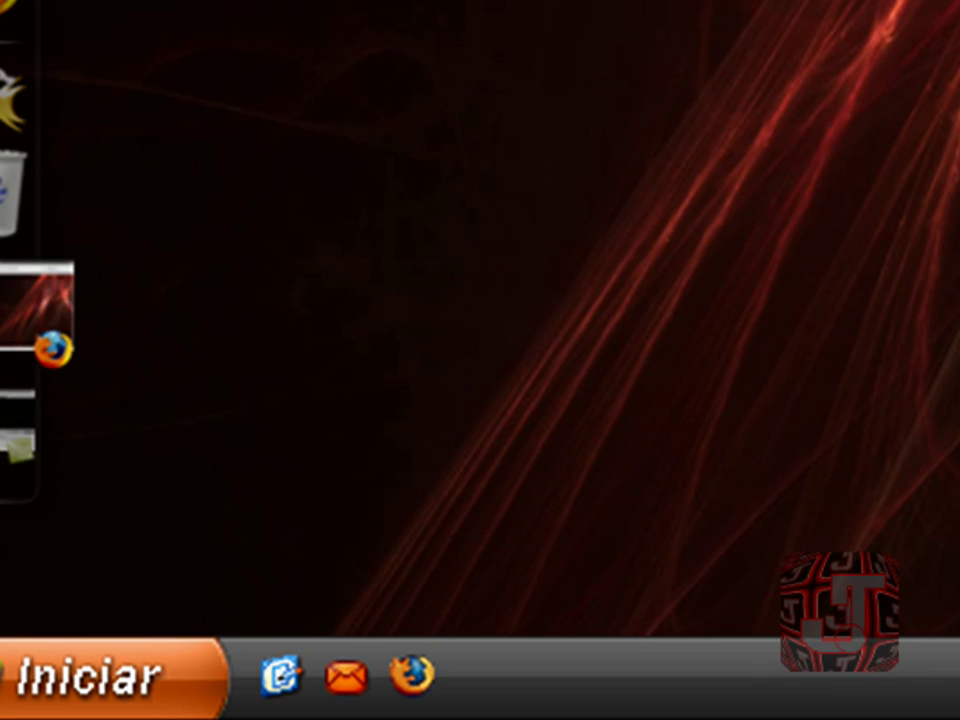
click(409, 677)
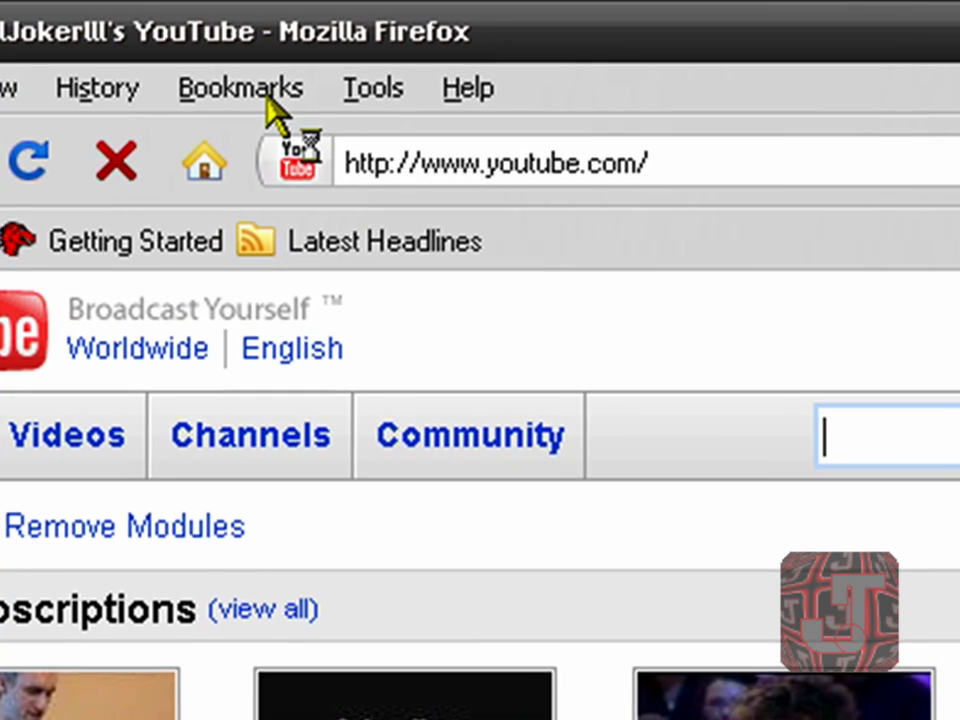
click(183, 35)
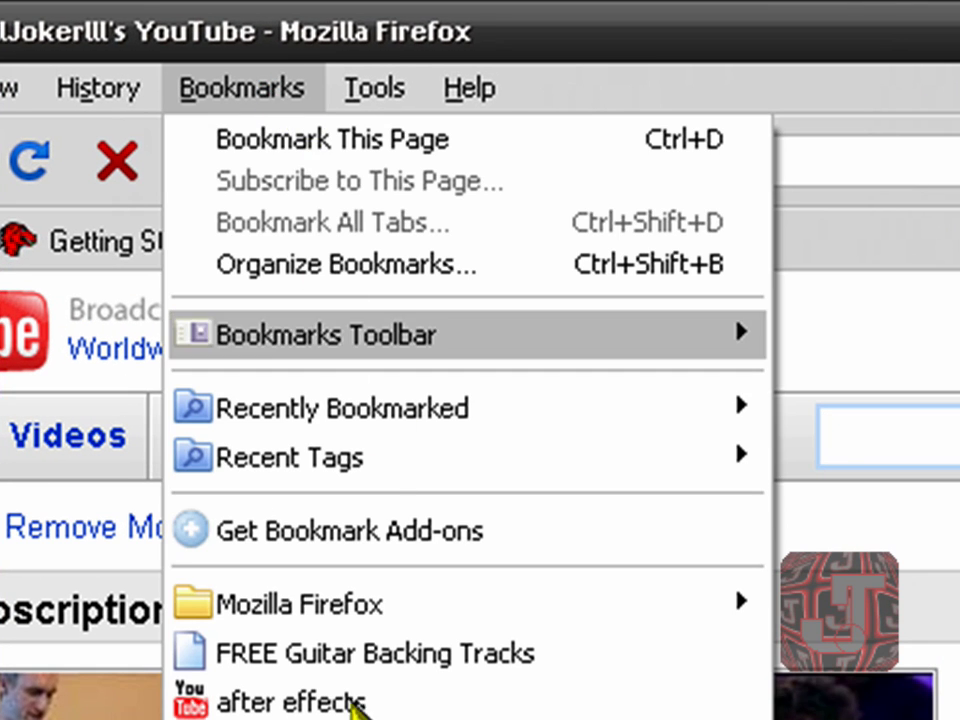
click(350, 715)
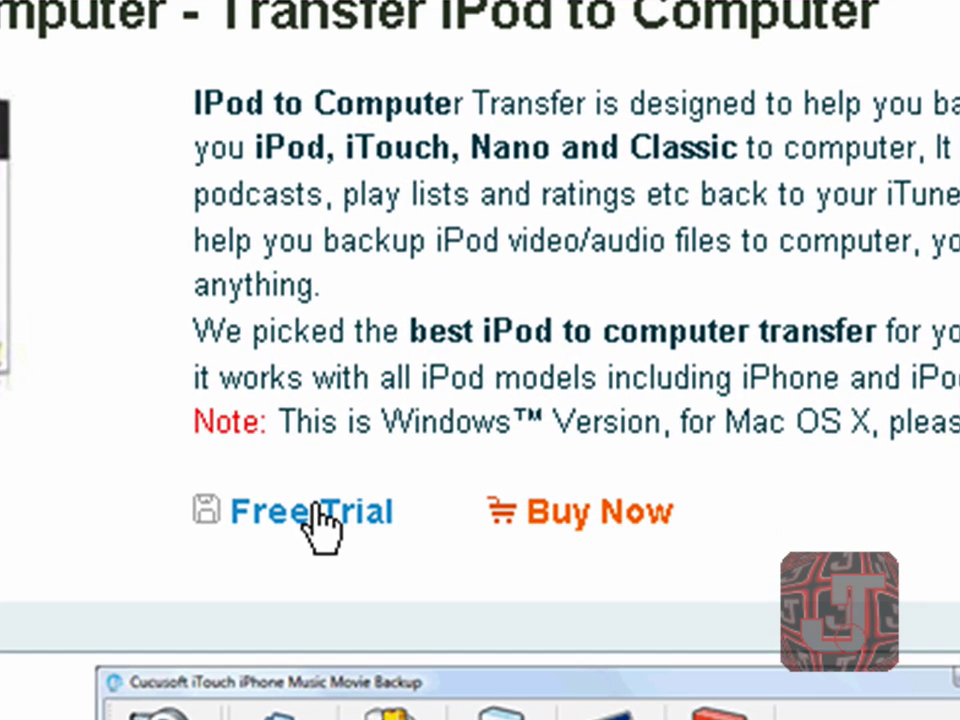
- Request the free trial installer iPodtoComputer_r322667.exe and cancel its download
click(318, 515)
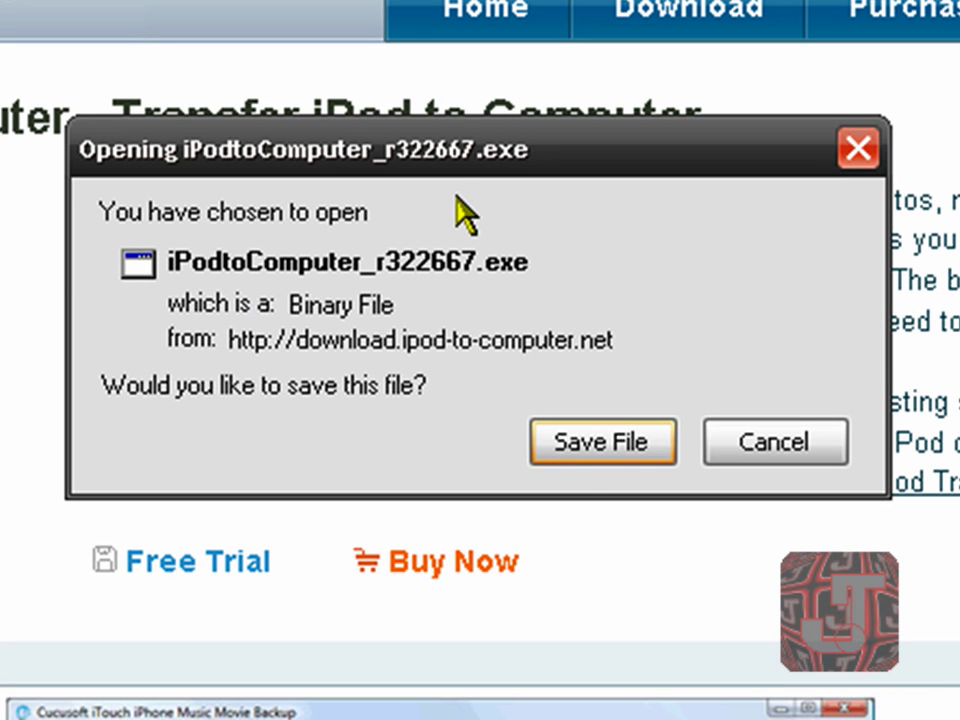
click(740, 443)
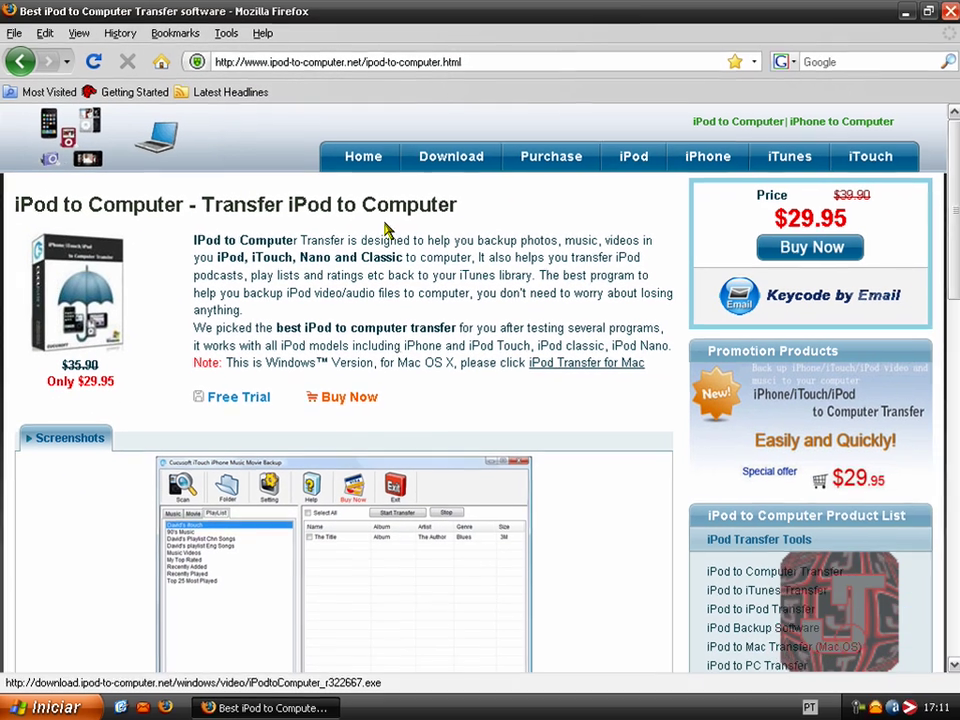
- Close the browser and launch Cucusoft iPhone/iTouch/iPod to Computer Transfer, continuing with the evaluation version
click(690, 17)
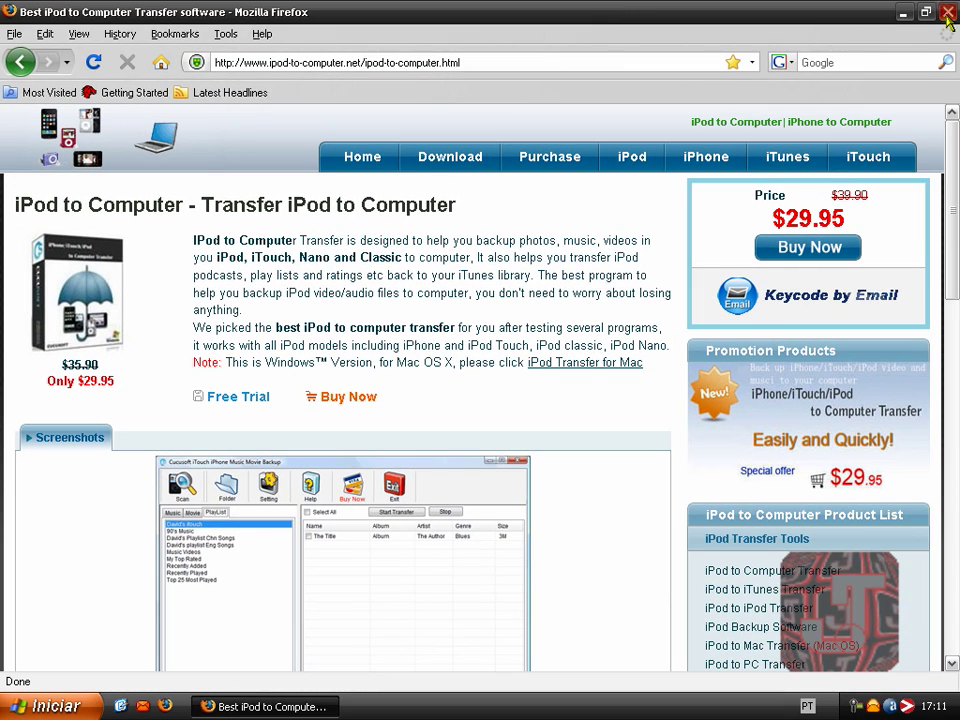
click(946, 14)
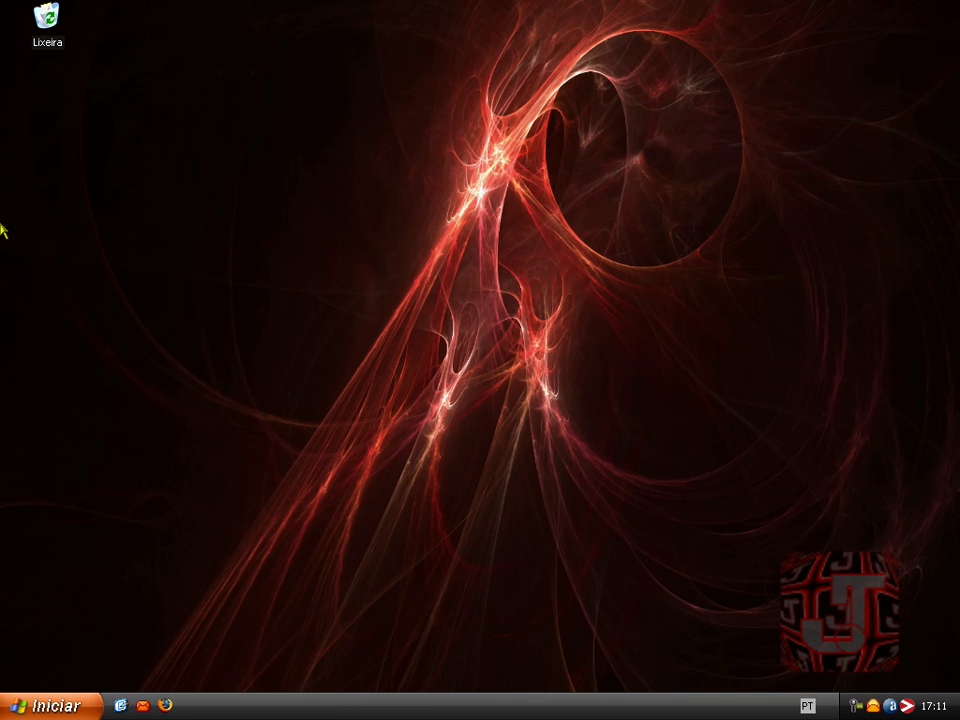
mouse_move(3, 194)
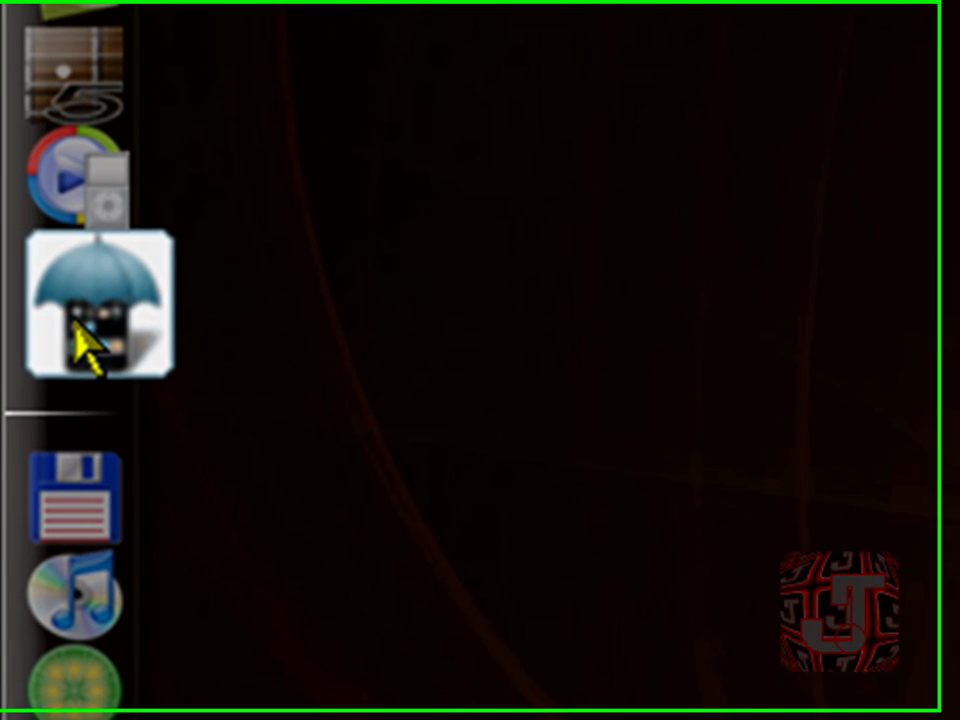
click(78, 318)
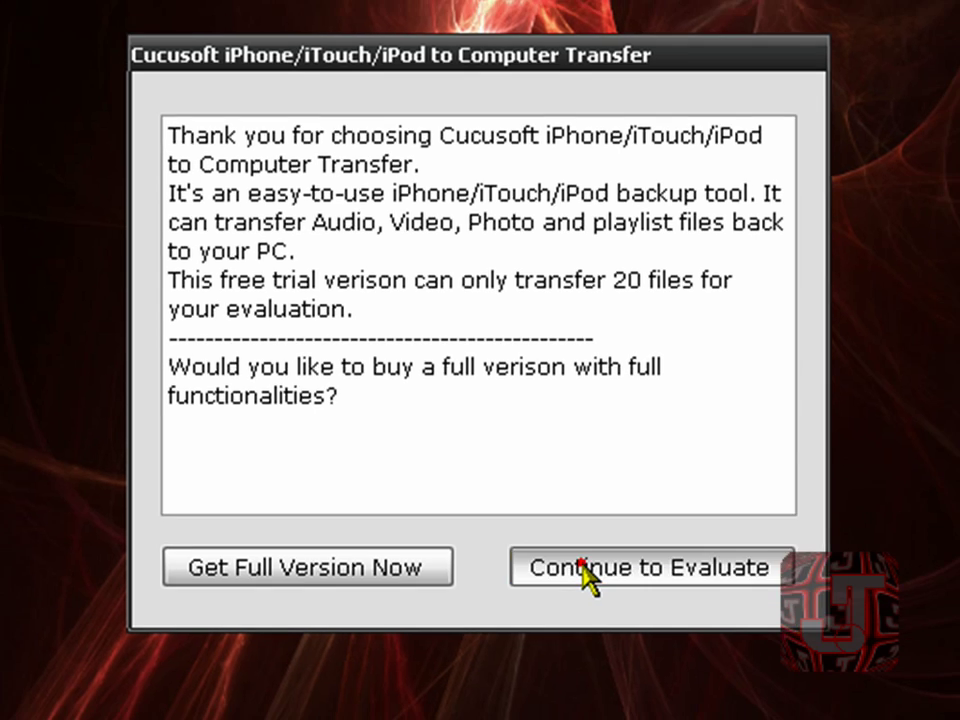
click(586, 580)
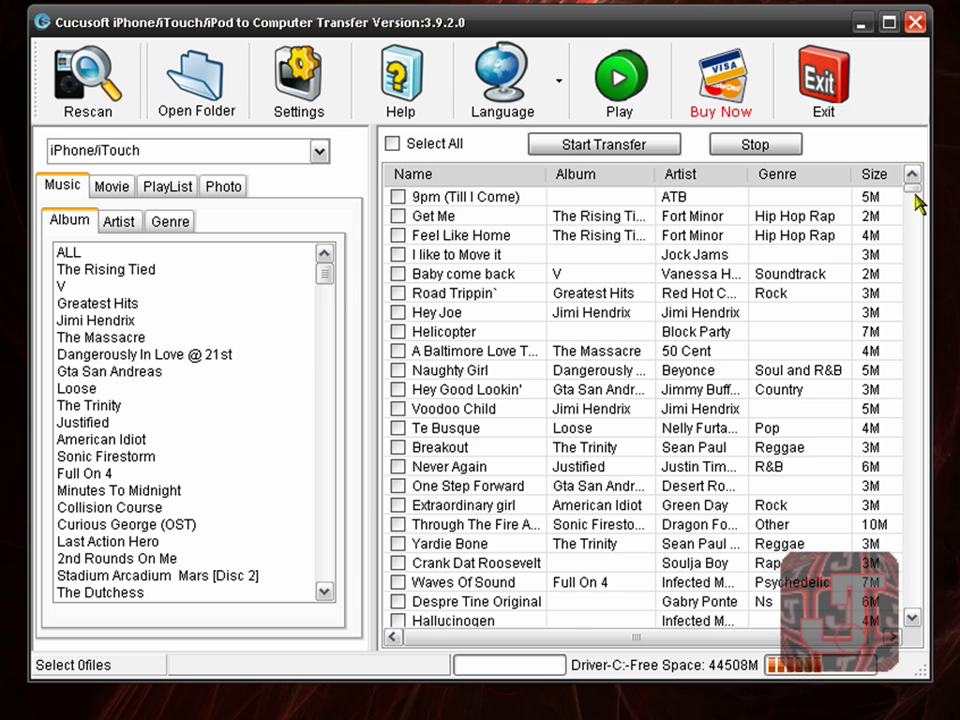
- Look over the song list and the device type choices for the connected iPhone/iTouch
mouse_move(913, 190)
mouse_down()
mouse_move(909, 615)
mouse_move(909, 169)
mouse_move(910, 187)
mouse_up()
click(118, 148)
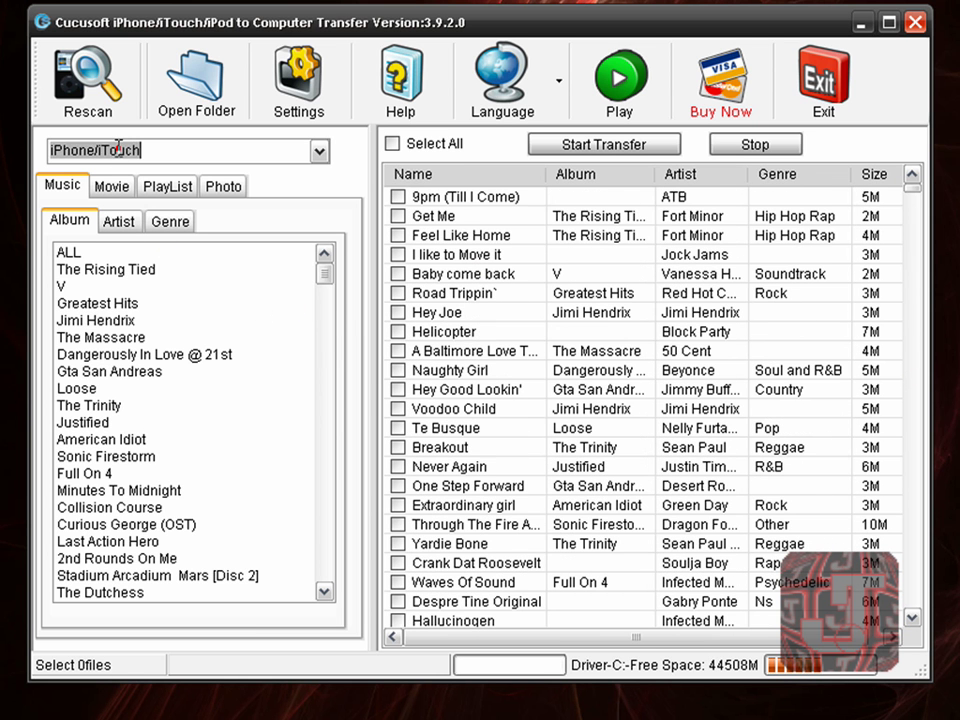
click(321, 151)
click(321, 151)
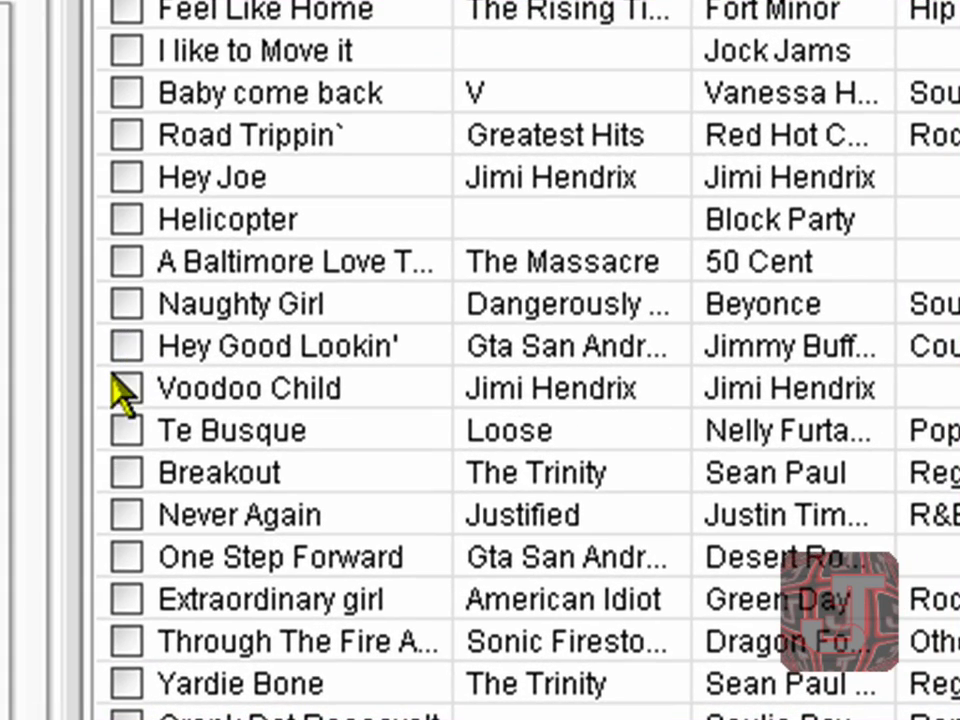
- Mark the song Voodoo Child for transfer
click(124, 390)
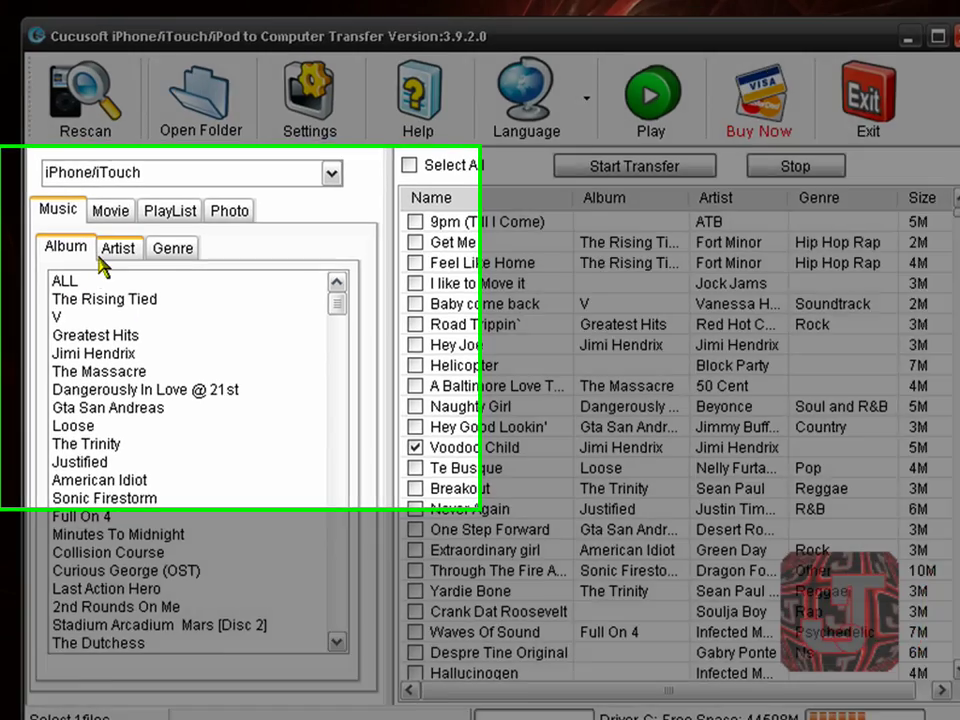
- Examine the device's music by artist and genre, its movies, playlists and photos, and return to the music list
click(108, 252)
click(161, 252)
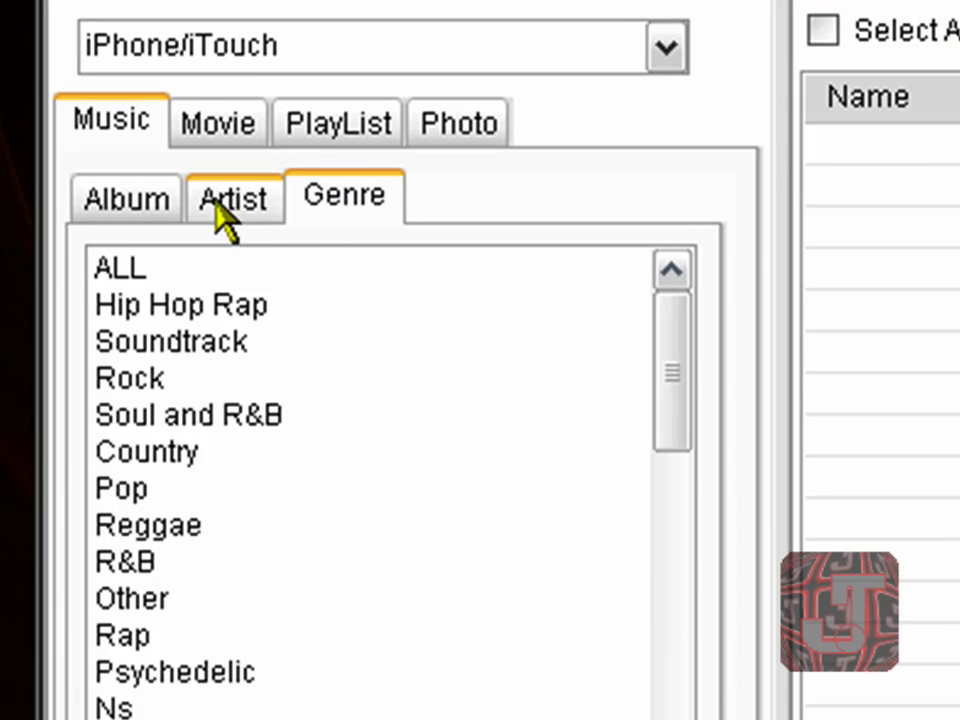
click(135, 195)
click(218, 123)
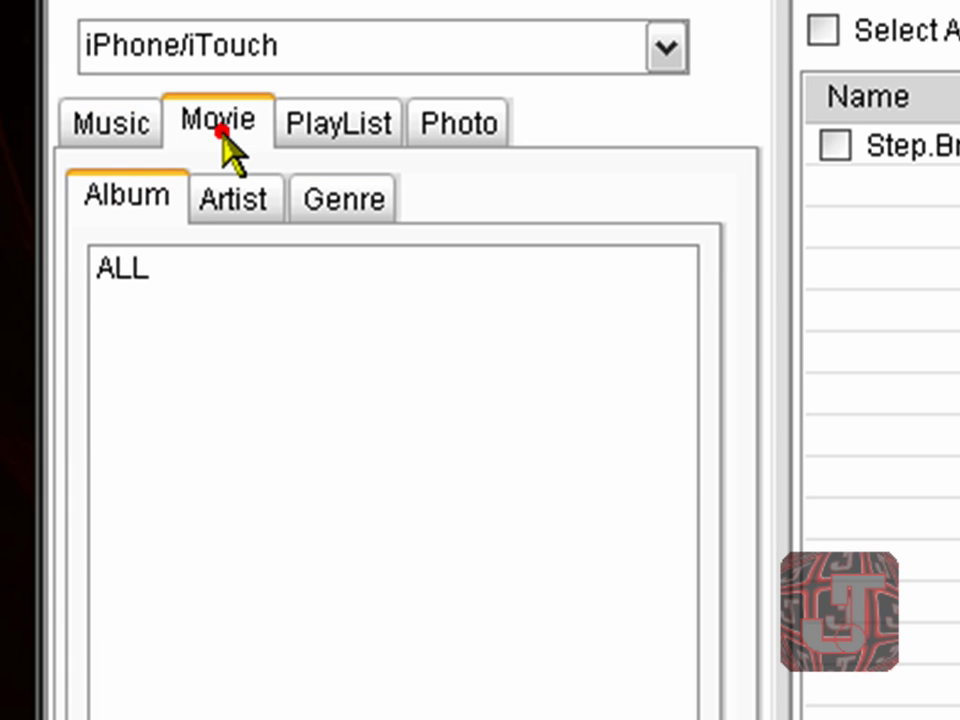
click(312, 133)
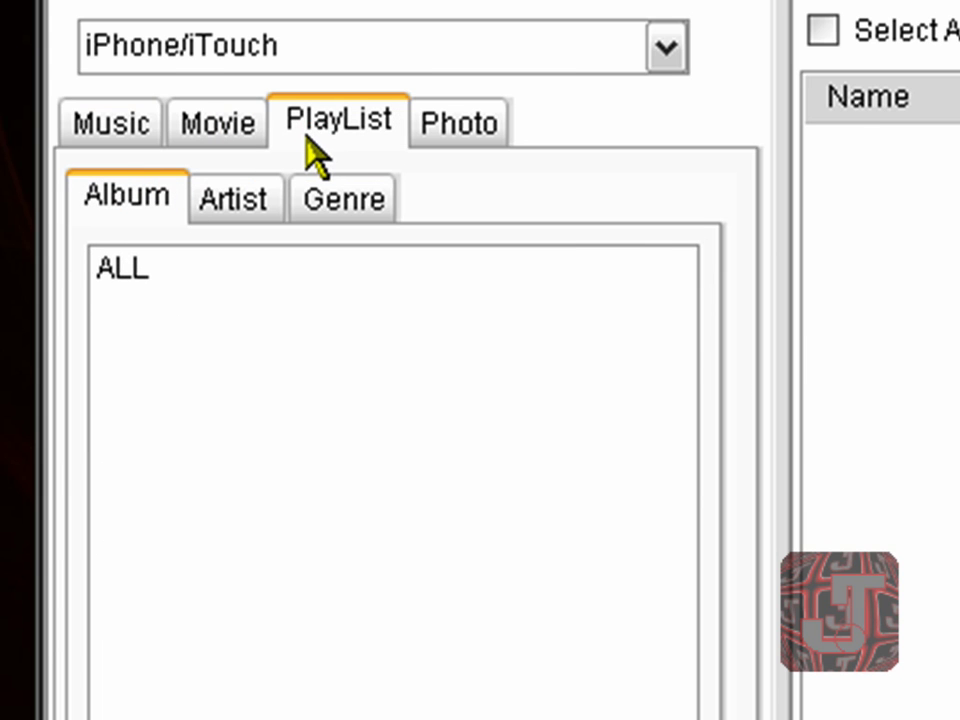
click(429, 133)
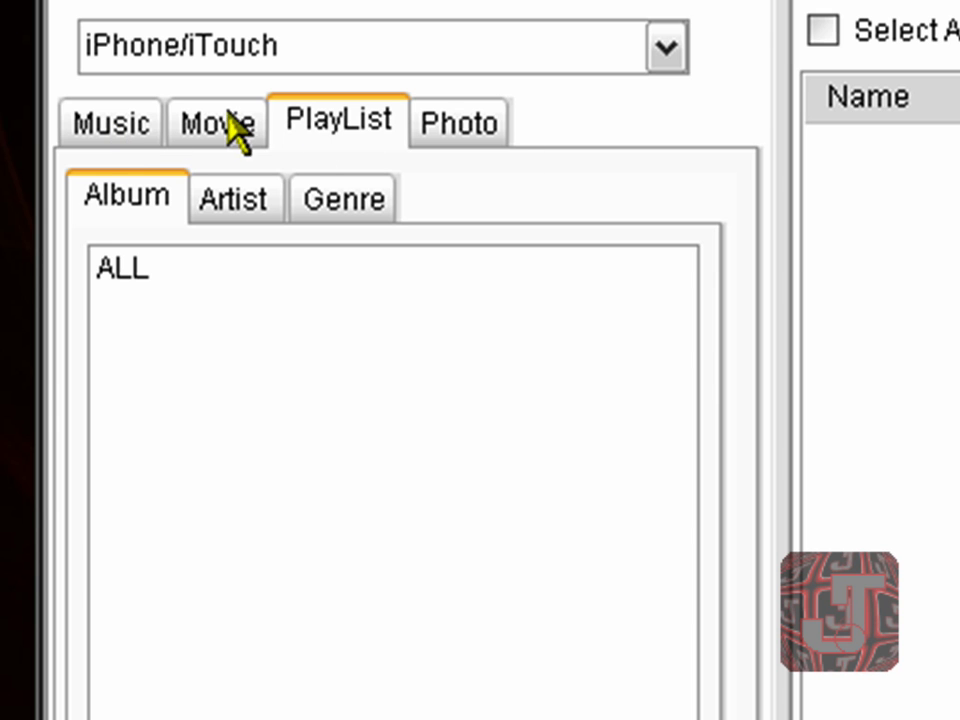
click(115, 125)
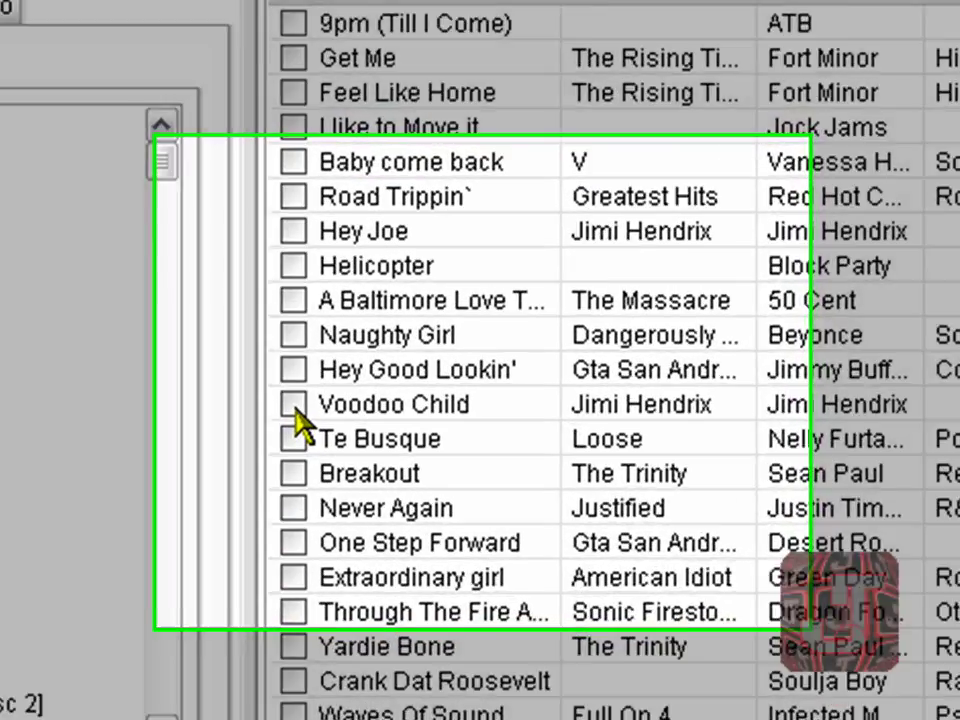
- Select the song Voodoo Child and transfer it to disk only, declining to view the backed-up files
click(386, 416)
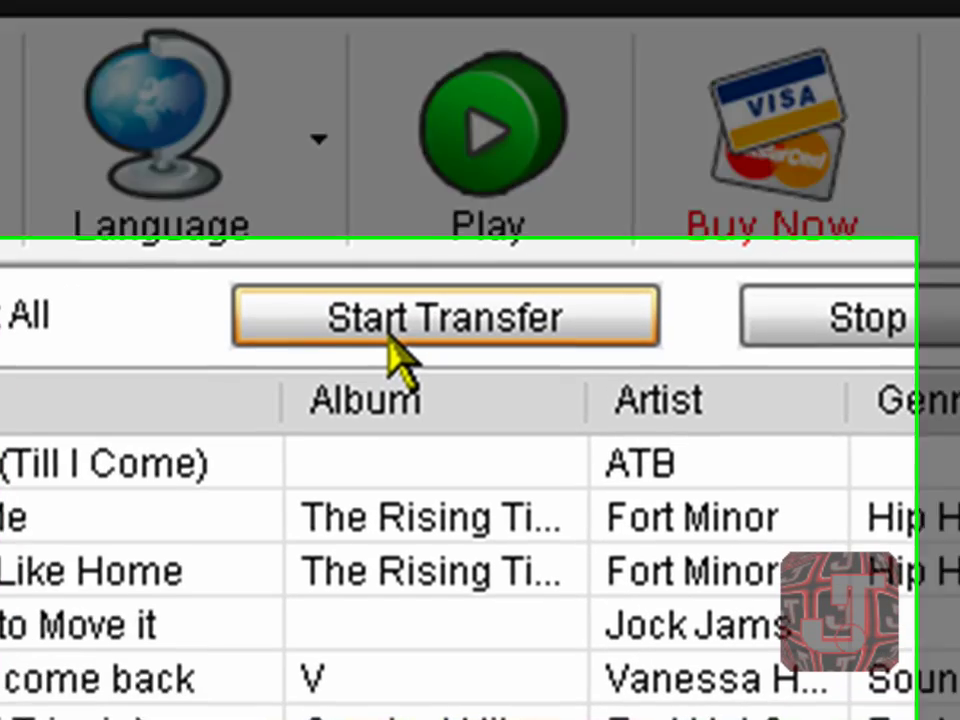
click(390, 330)
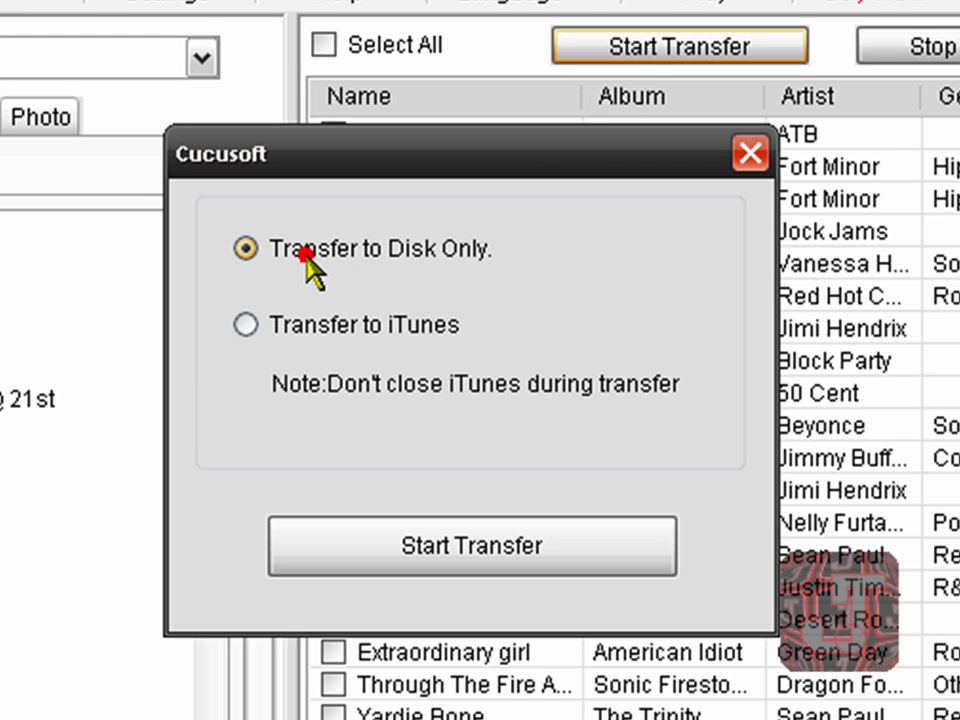
click(272, 324)
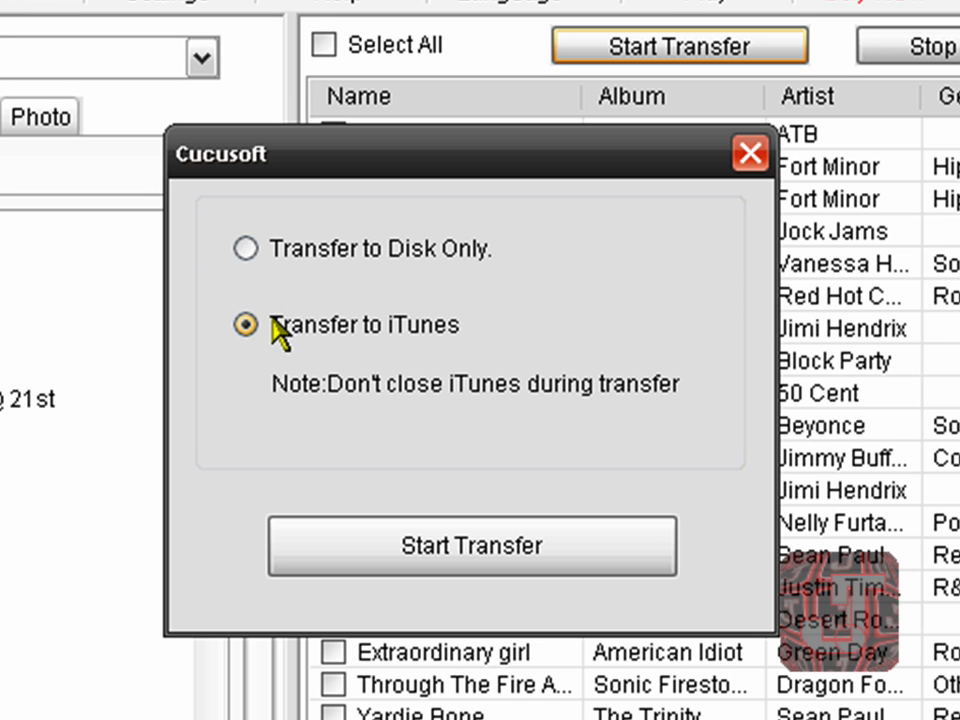
click(280, 250)
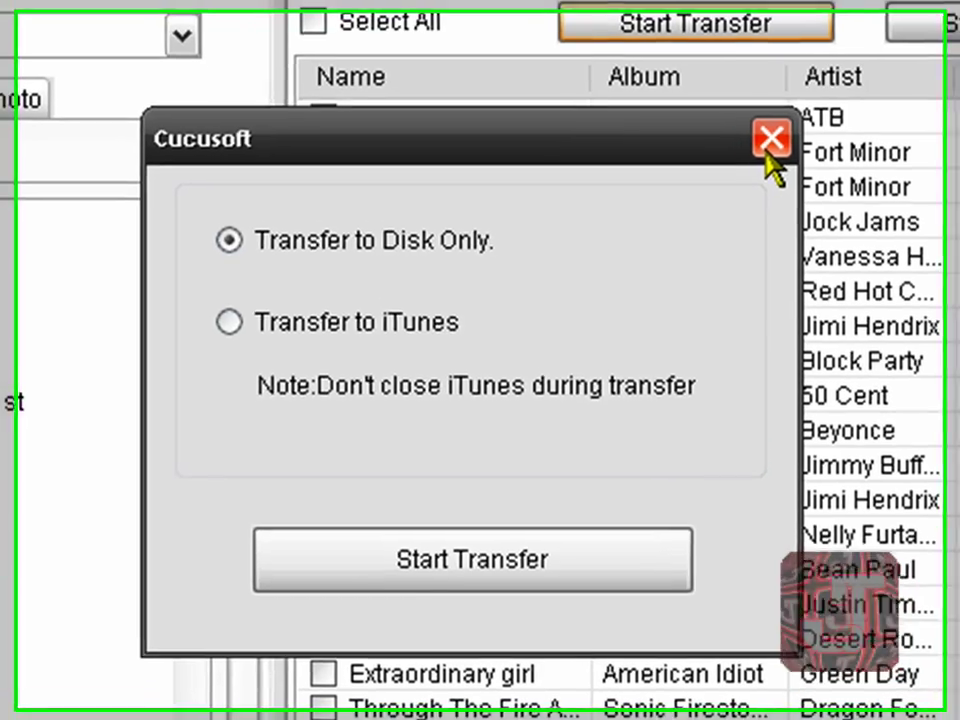
click(750, 153)
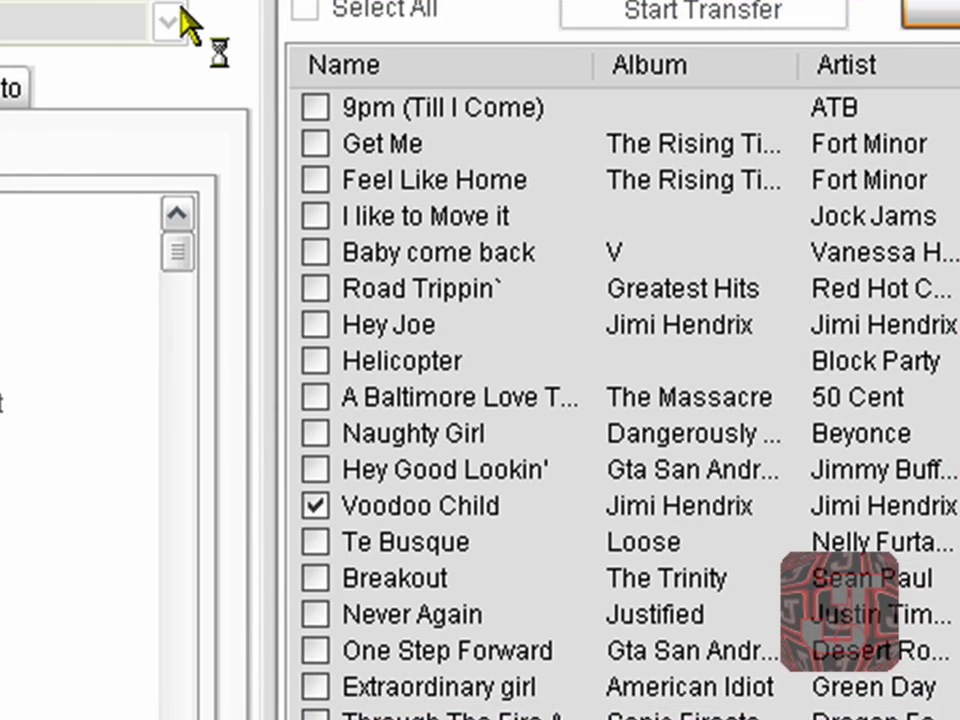
click(575, 5)
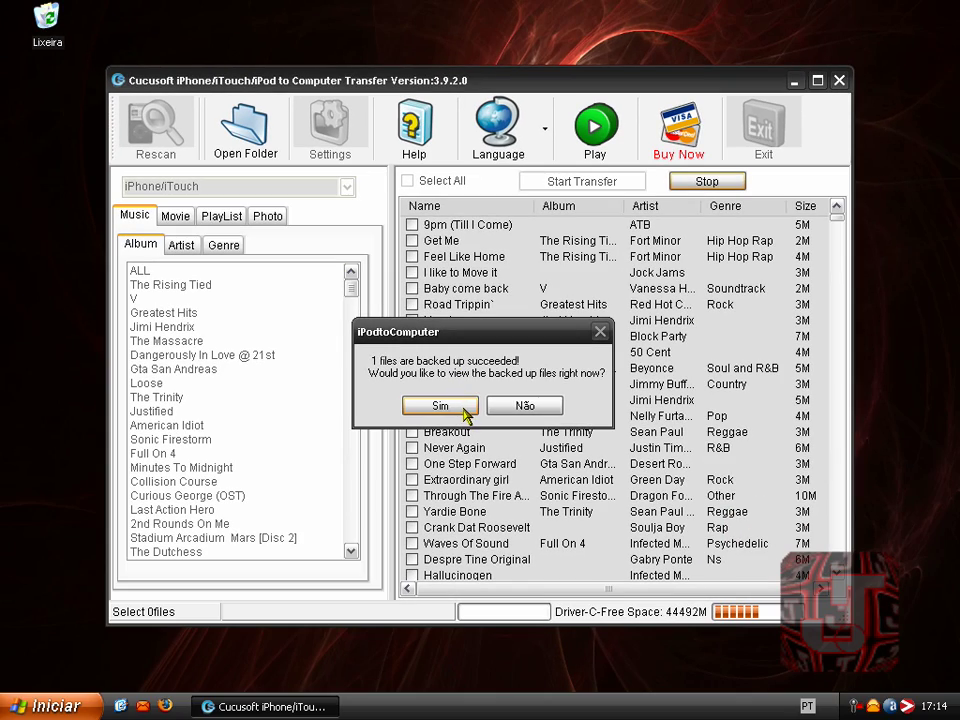
click(519, 412)
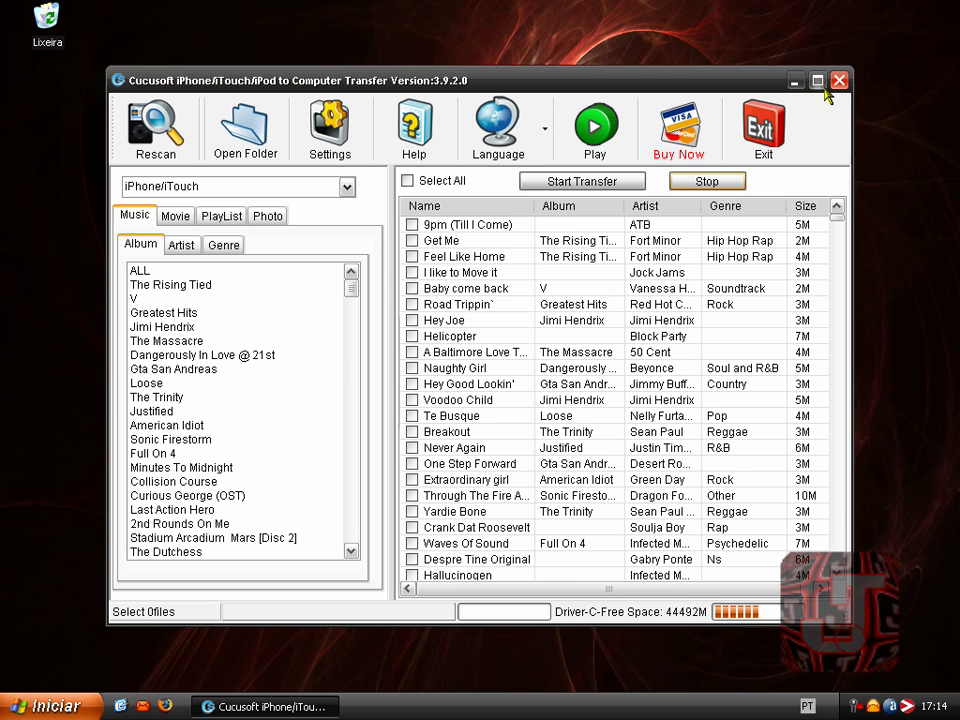
- Exit the Cucusoft transfer program and confirm leaving it
click(838, 80)
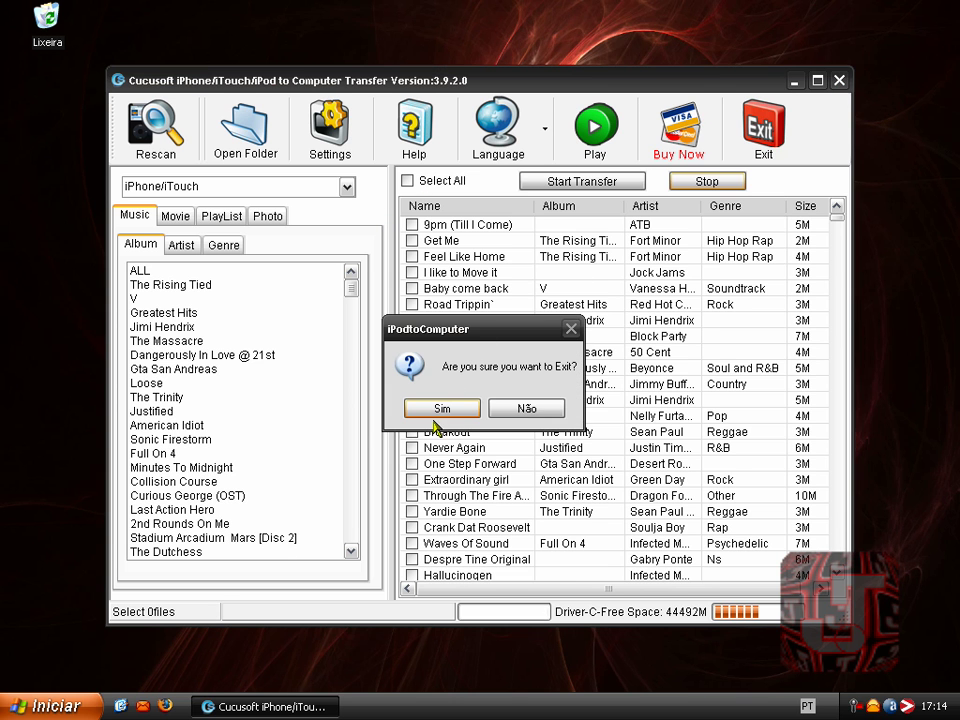
click(437, 410)
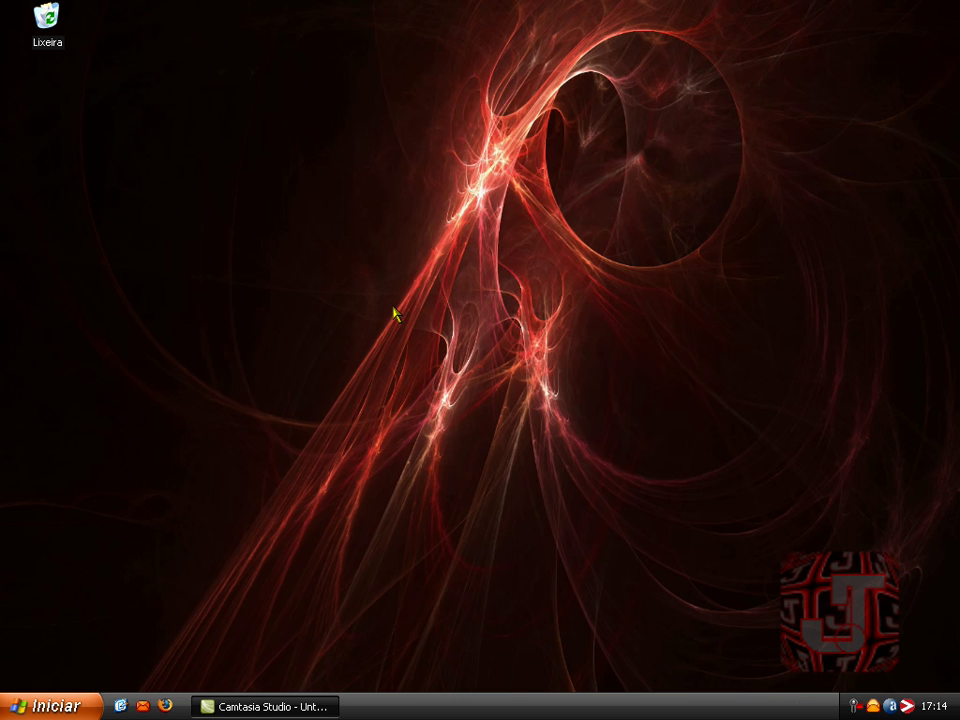